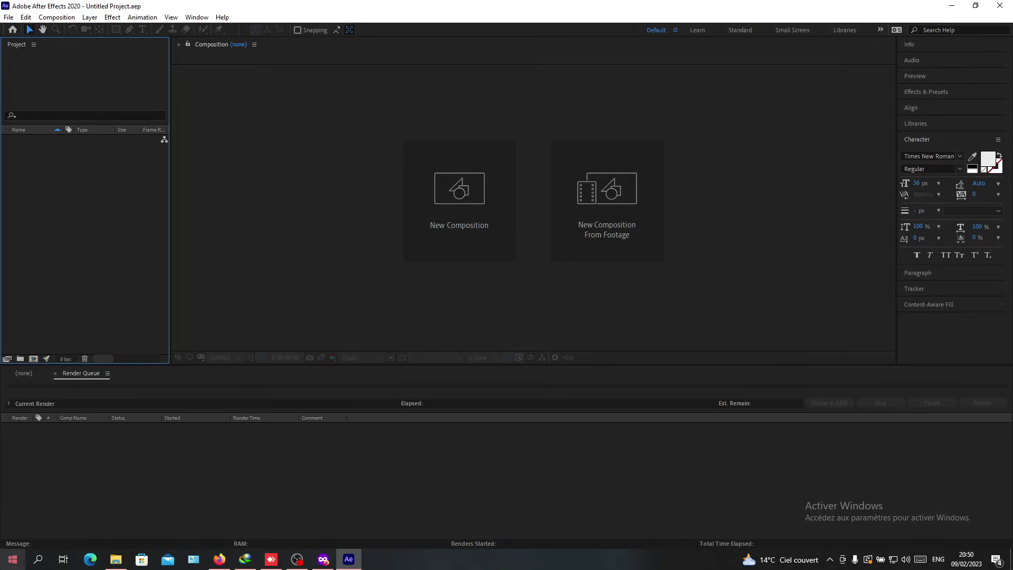
Step: Search the Start menu for 'after' and bring up options for Adobe After Effects 2020
{"action": "left_click", "coordinate": [12, 559]}
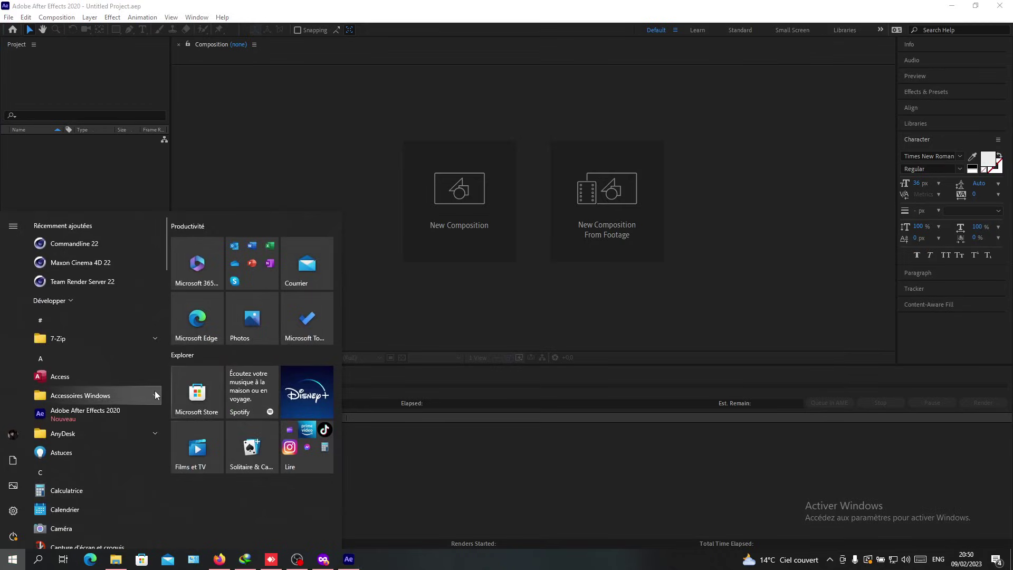
{"action": "type", "text": "after"}
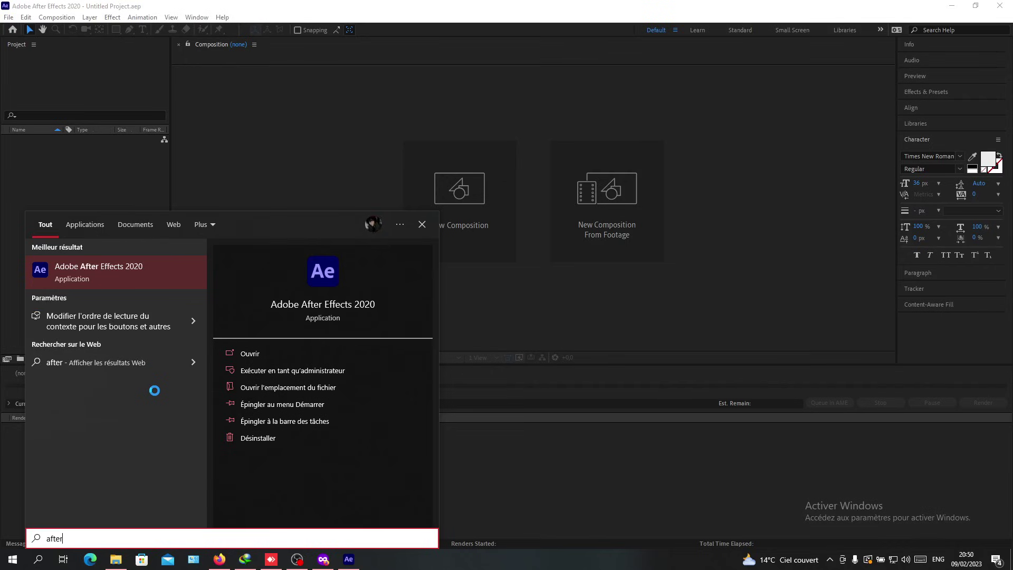
{"action": "right_click", "coordinate": [329, 307]}
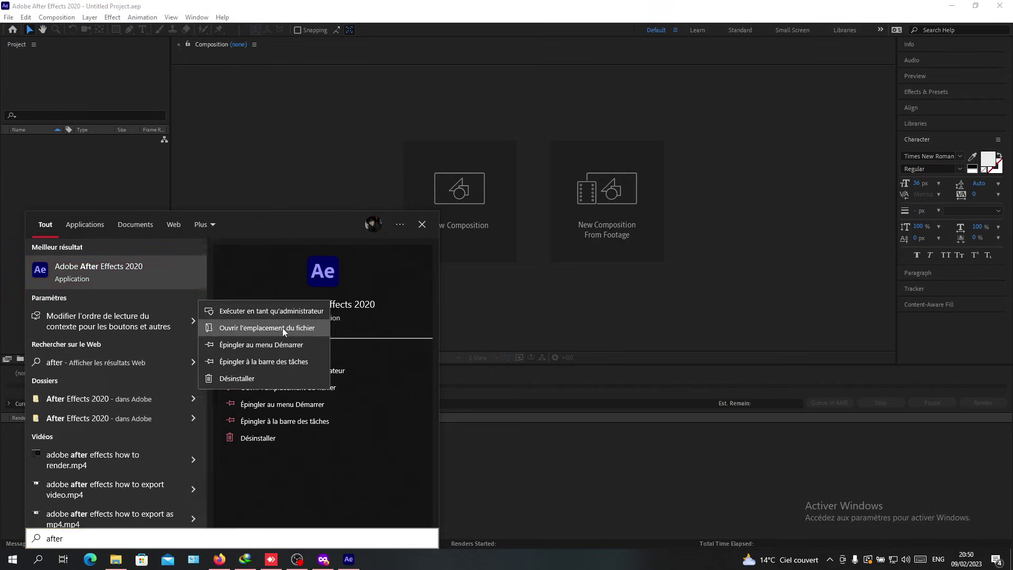
Step: Follow the After Effects shortcut to its Support Files folder, then reveal the desktop
{"action": "left_click", "coordinate": [275, 329]}
{"action": "scroll", "coordinate": [247, 324], "scroll_direction": "down", "scroll_amount": 5}
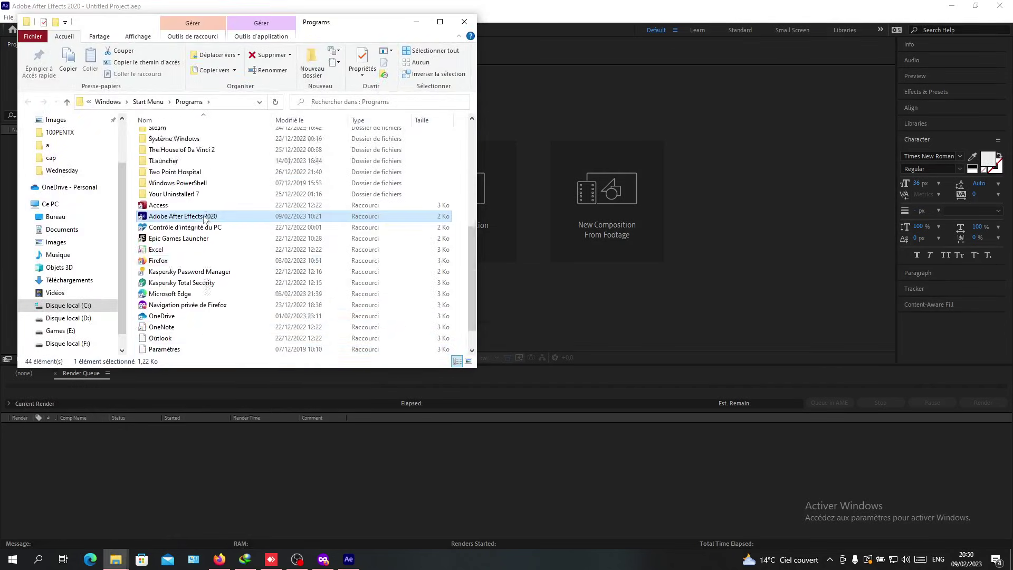
{"action": "right_click", "coordinate": [170, 184]}
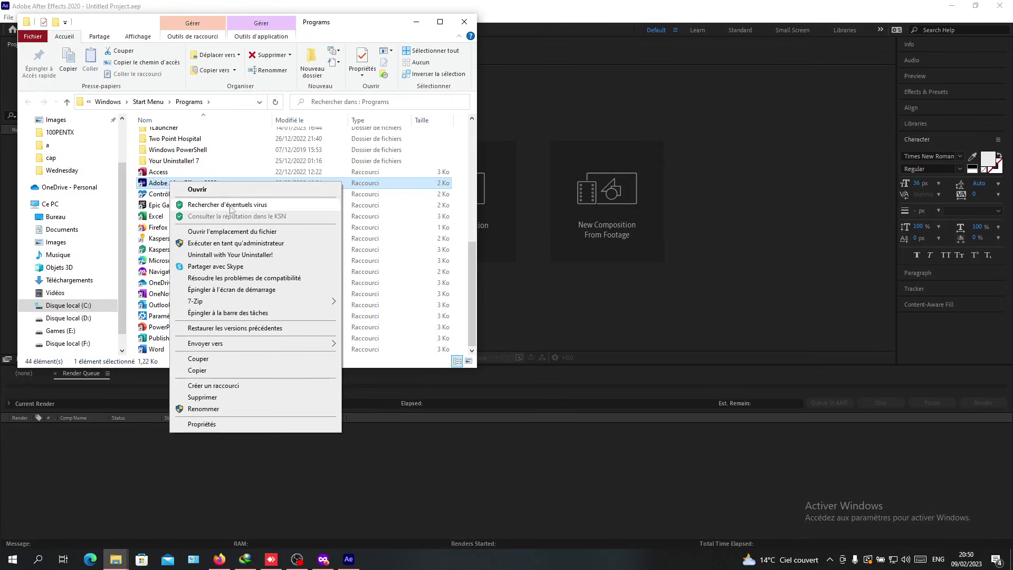
{"action": "left_click", "coordinate": [211, 232]}
{"action": "scroll", "coordinate": [276, 242], "scroll_direction": "up", "scroll_amount": 6}
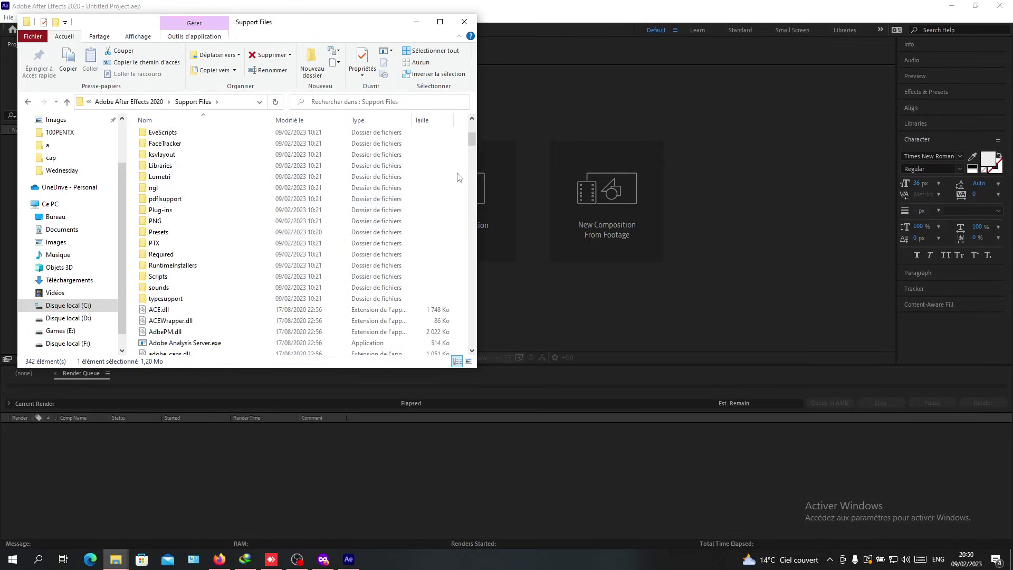
{"action": "left_click", "coordinate": [416, 183]}
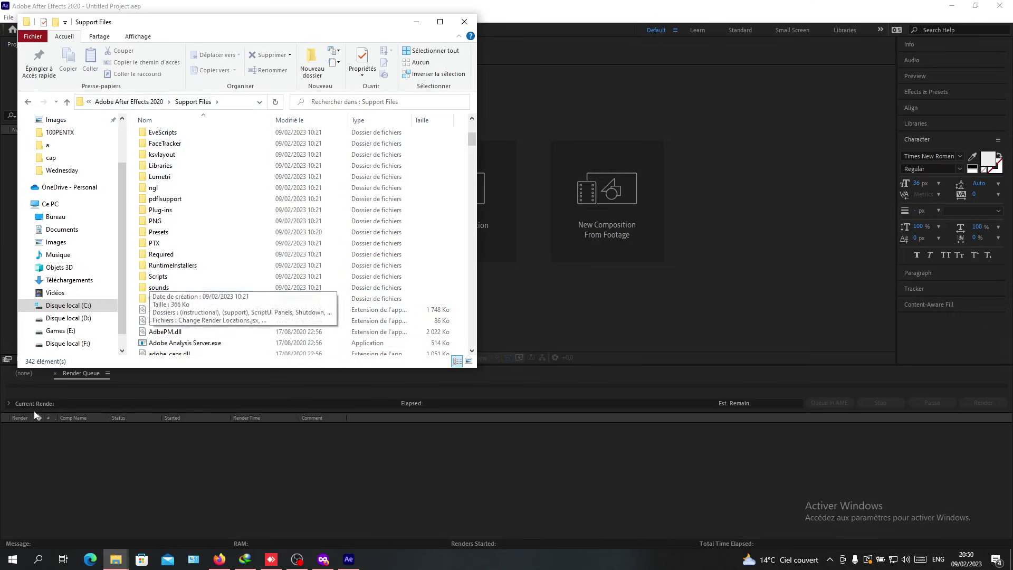
{"action": "left_click", "coordinate": [1010, 559]}
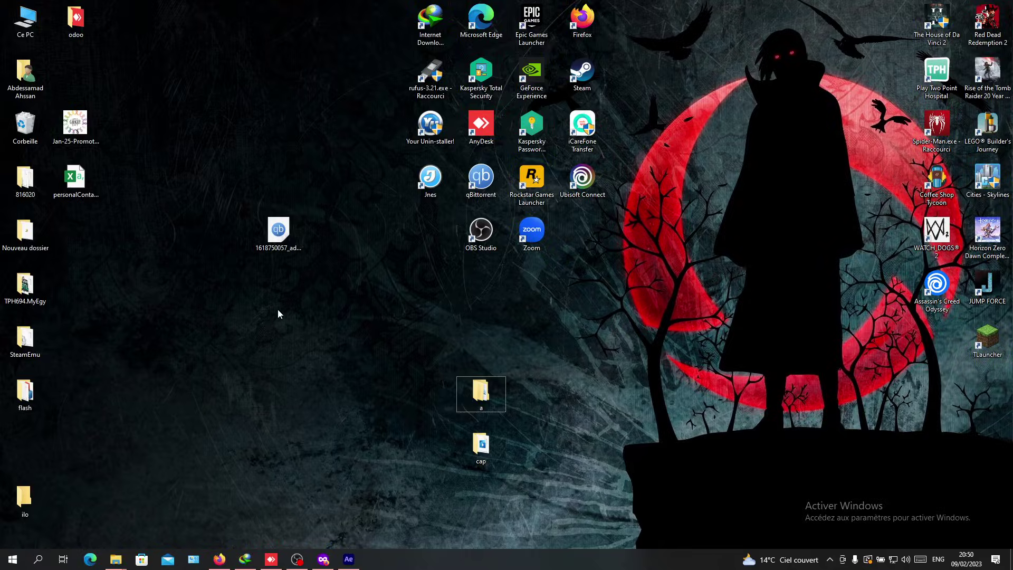
Step: Open Ce PC, move its window aside, and open the Disque local (C:) drive
{"action": "double_click", "coordinate": [21, 31]}
{"action": "left_click_drag", "start_coordinate": [156, 41], "coordinate": [187, 108]}
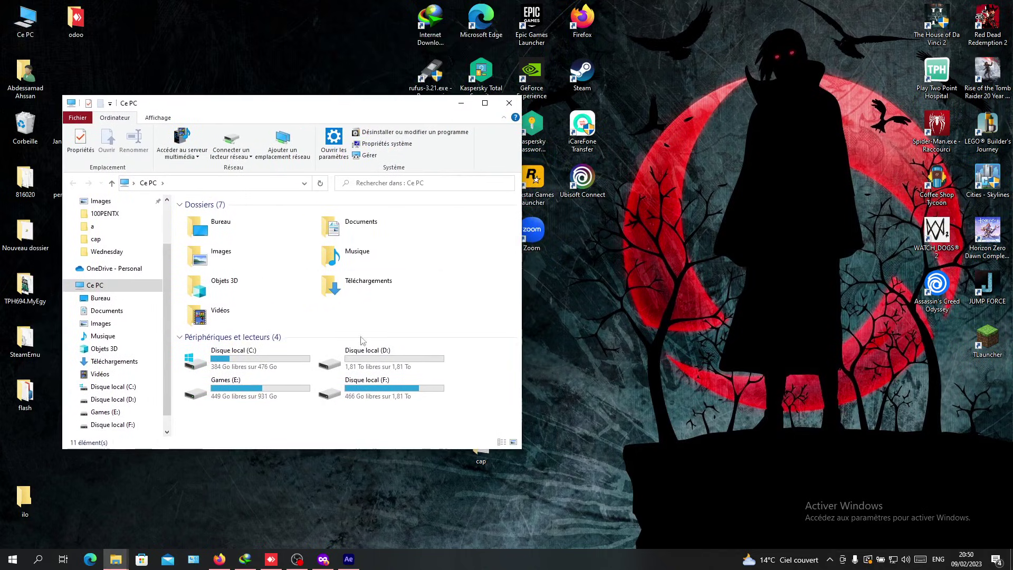
{"action": "left_click", "coordinate": [245, 360]}
{"action": "double_click", "coordinate": [233, 360]}
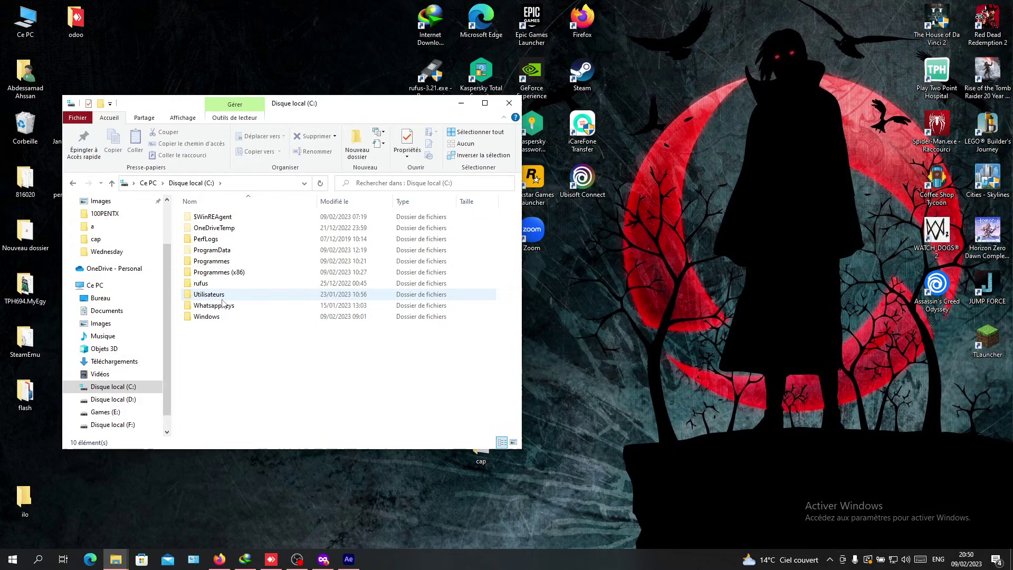
Step: Browse Programmes (x86) > Adobe > Adobe Creative Cloud Experience, then return to the C: drive
{"action": "double_click", "coordinate": [212, 271]}
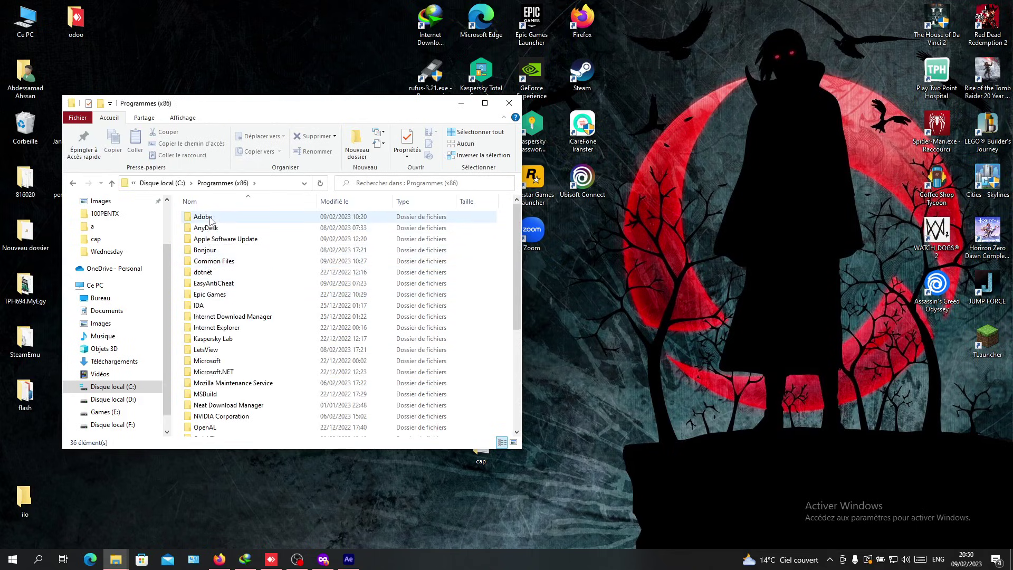
{"action": "left_click", "coordinate": [210, 219]}
{"action": "double_click", "coordinate": [210, 219]}
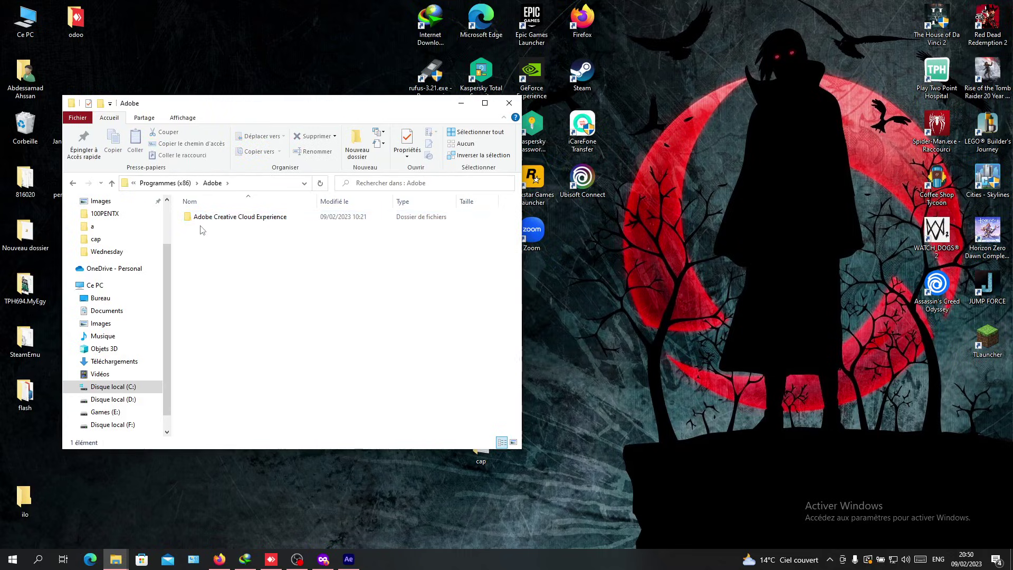
{"action": "left_click", "coordinate": [204, 221]}
{"action": "double_click", "coordinate": [204, 221]}
{"action": "left_click", "coordinate": [72, 183]}
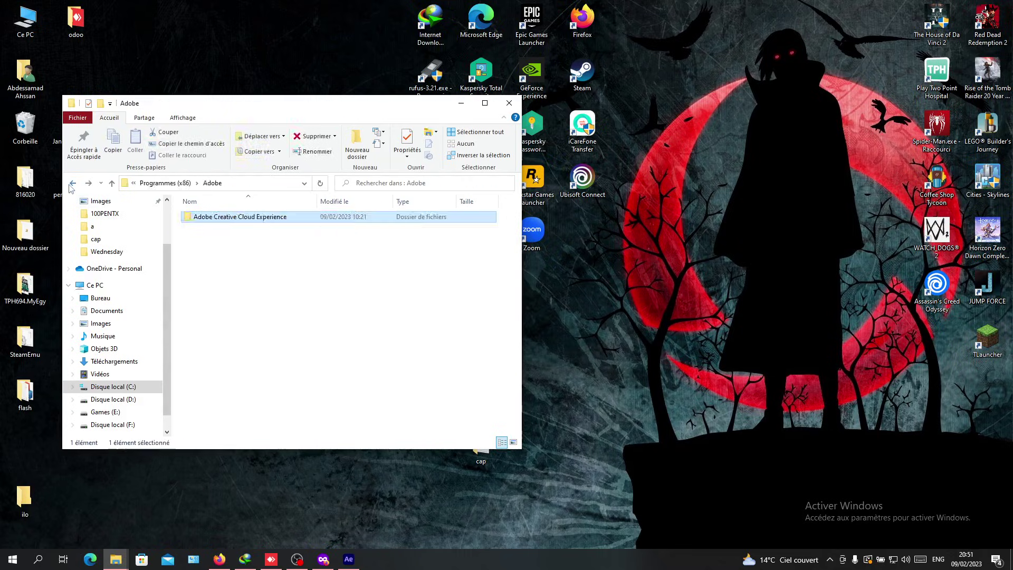
{"action": "left_click", "coordinate": [72, 183]}
{"action": "left_click", "coordinate": [72, 183]}
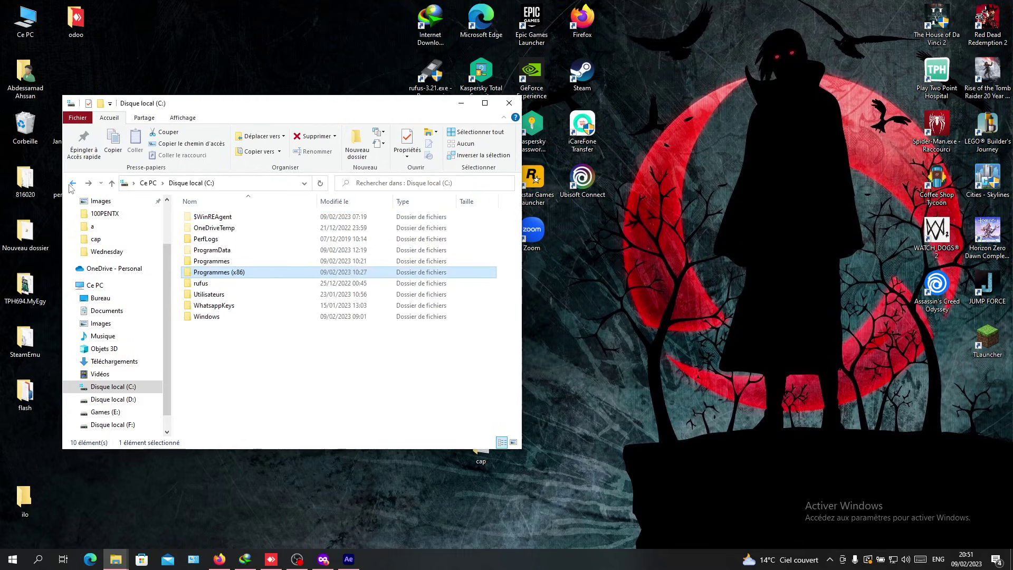
Step: Open Programmes > Adobe > Adobe After Effects 2020 > Support Files
{"action": "double_click", "coordinate": [243, 261]}
{"action": "double_click", "coordinate": [245, 228]}
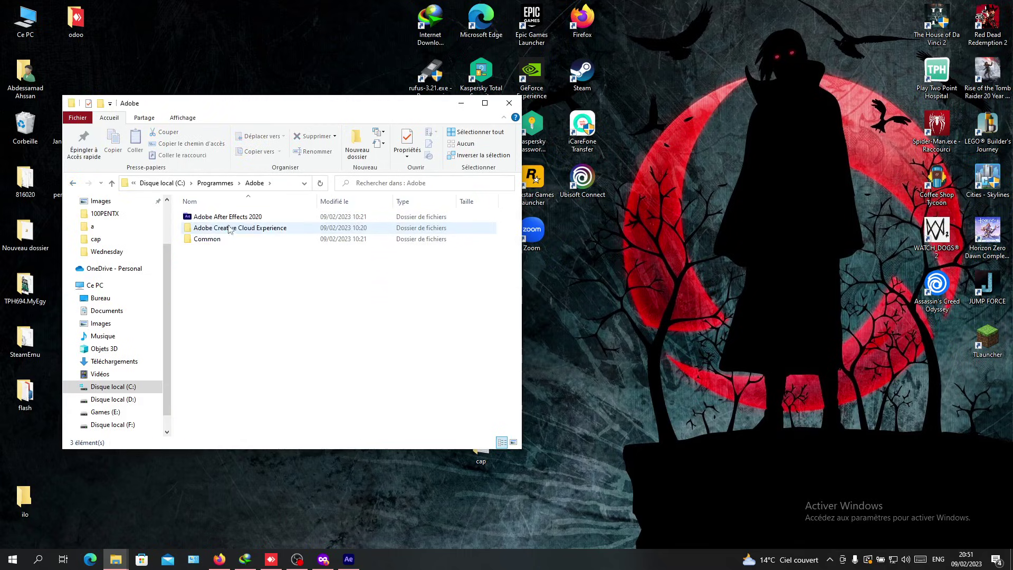
{"action": "left_click", "coordinate": [227, 219]}
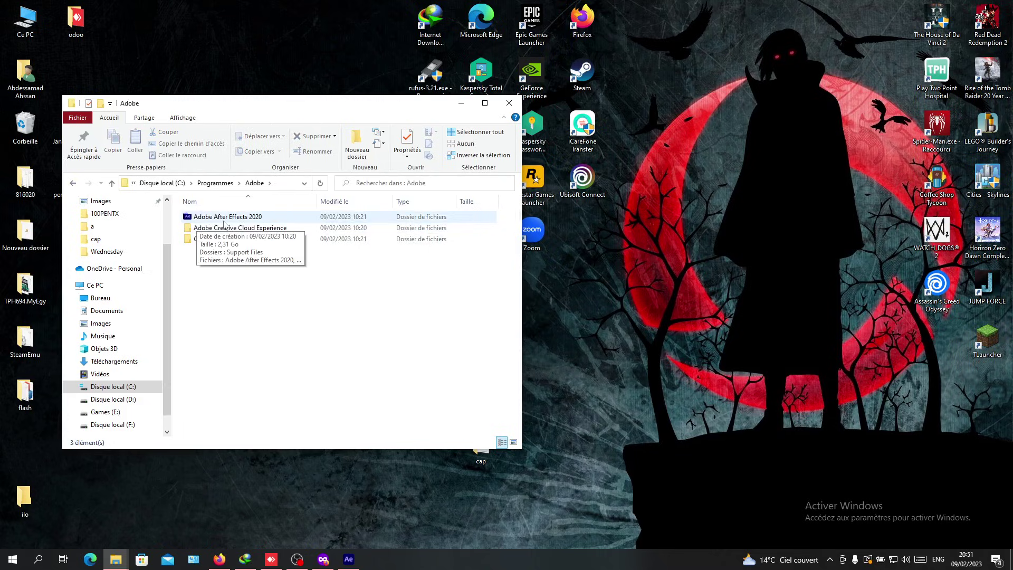
{"action": "double_click", "coordinate": [210, 220]}
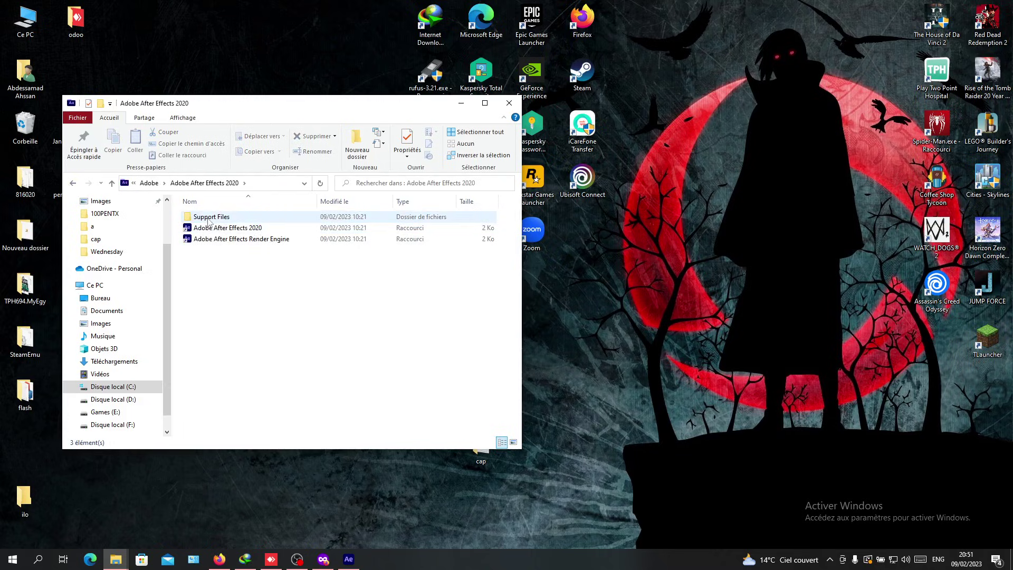
{"action": "double_click", "coordinate": [210, 218]}
{"action": "scroll", "coordinate": [245, 258], "scroll_direction": "down", "scroll_amount": 5}
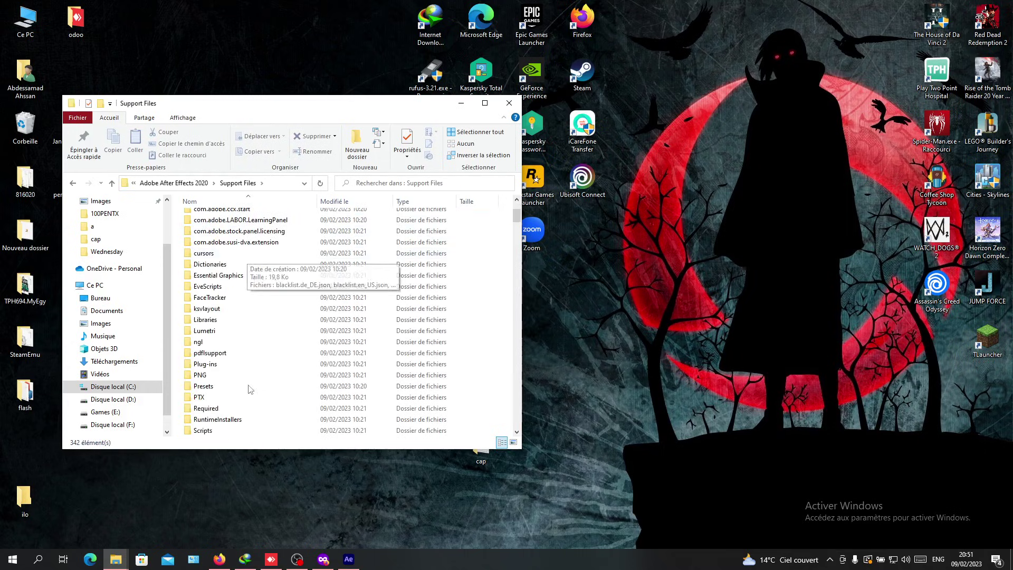
Step: Close the duplicate Support Files window, keeping one open
{"action": "mouse_move", "coordinate": [117, 563]}
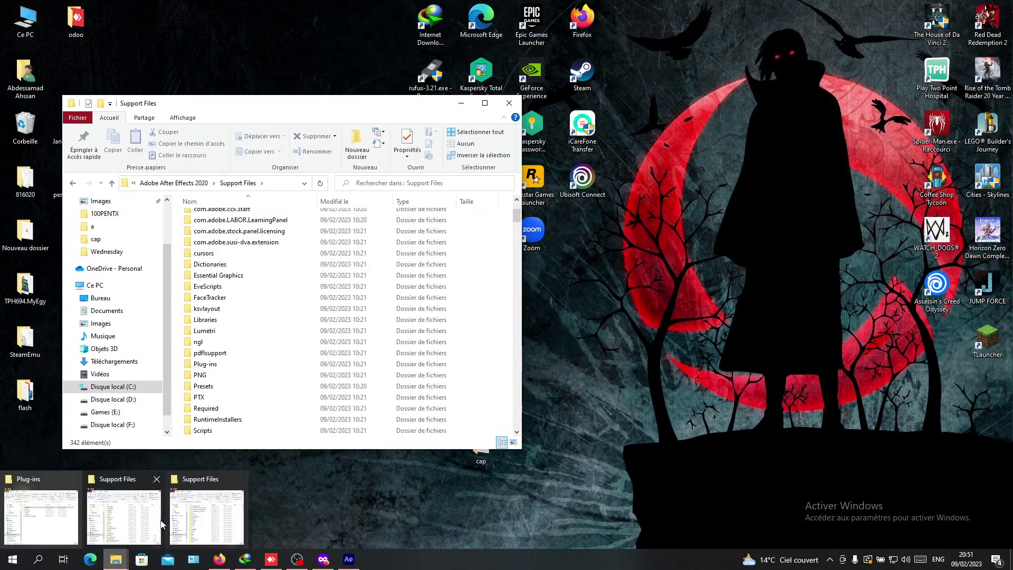
{"action": "left_click", "coordinate": [187, 515]}
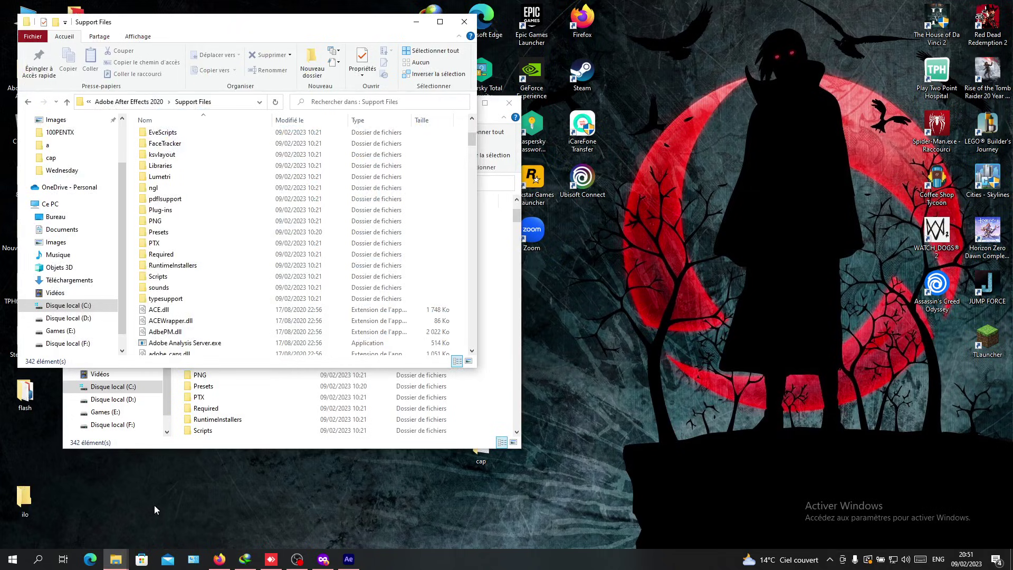
{"action": "left_click_drag", "start_coordinate": [277, 21], "coordinate": [787, 98]}
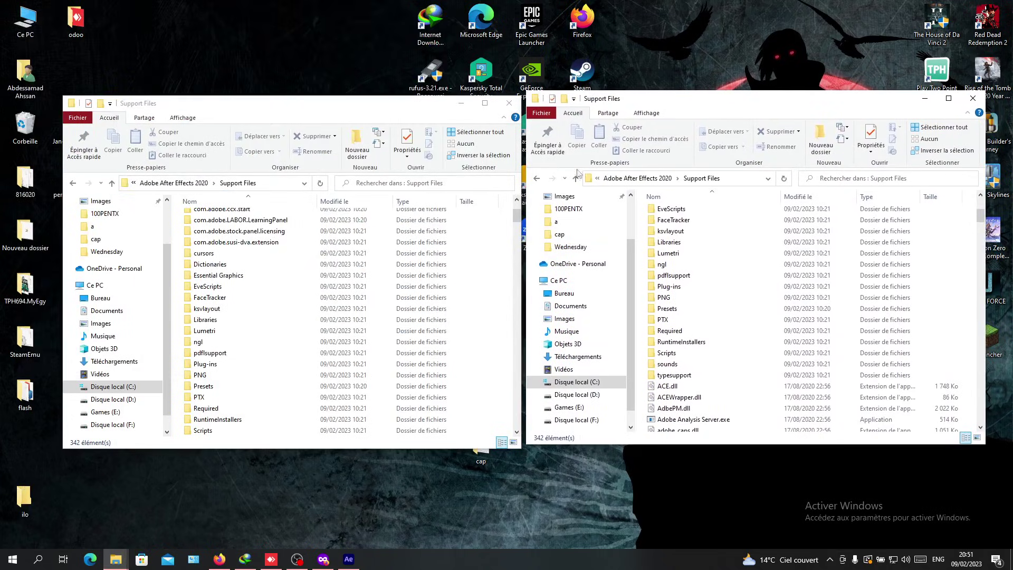
{"action": "left_click", "coordinate": [972, 98]}
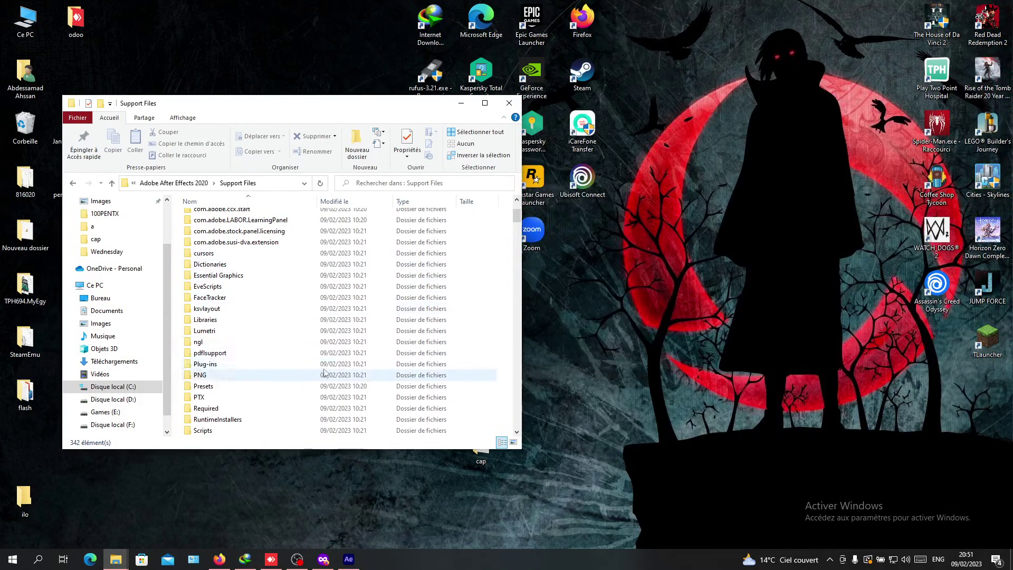
Step: Open Plug-ins > Effects and enlarge the window to list the 214 .aex plugins
{"action": "double_click", "coordinate": [227, 363]}
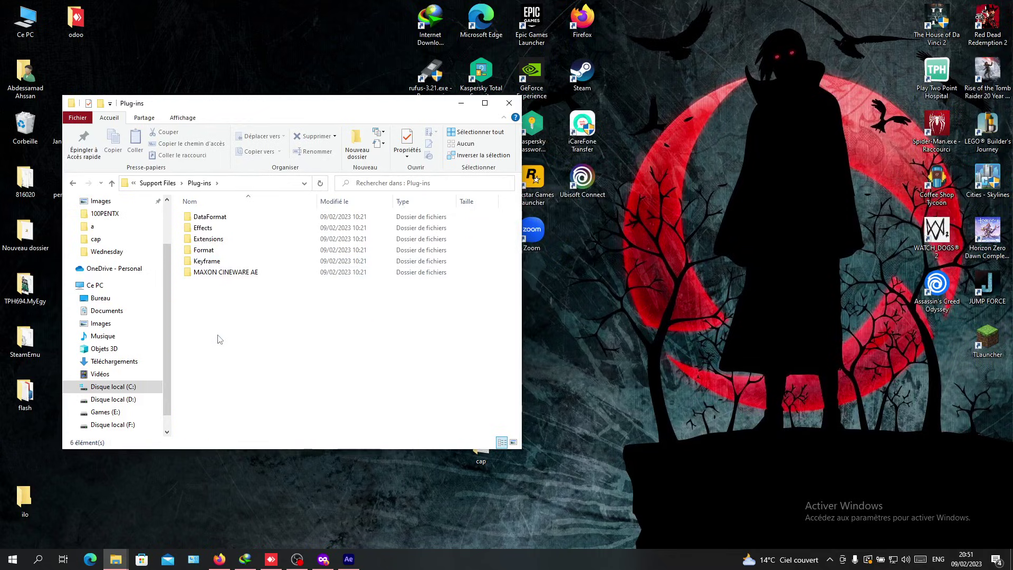
{"action": "double_click", "coordinate": [207, 228]}
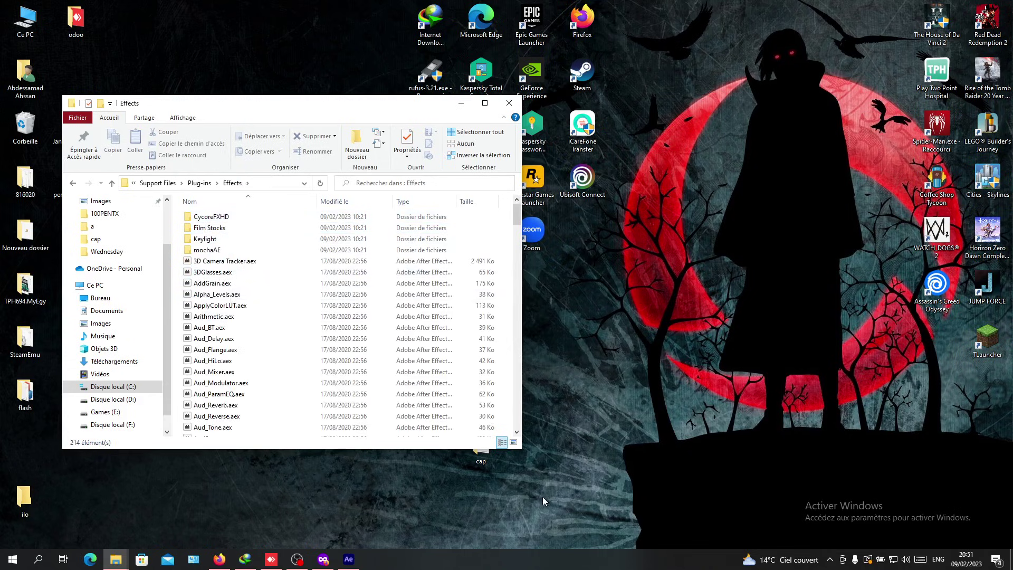
{"action": "left_click_drag", "start_coordinate": [521, 448], "coordinate": [685, 509]}
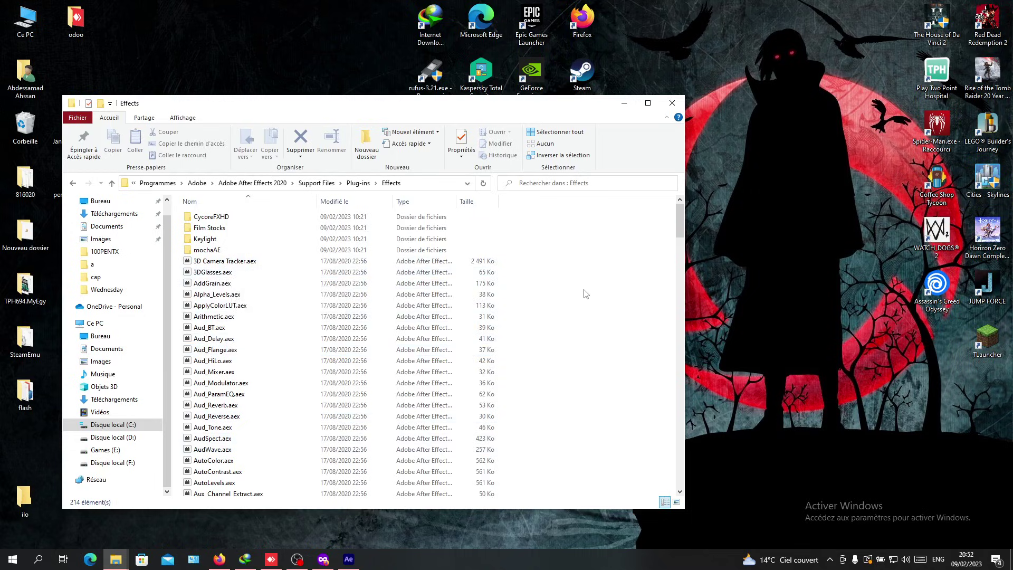
Step: View the Effects folder's properties, then close them
{"action": "right_click", "coordinate": [571, 265]}
{"action": "left_click", "coordinate": [580, 396]}
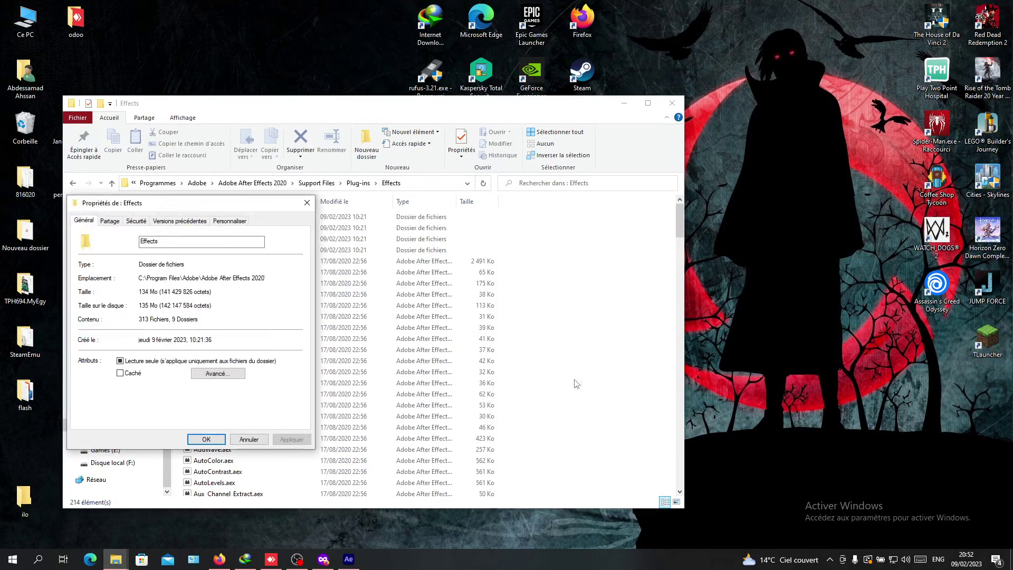
{"action": "left_click", "coordinate": [306, 203]}
Step: Create a folder named 'Nouveau dossier' in Effects, then select and delete it
{"action": "right_click", "coordinate": [596, 285]}
{"action": "mouse_move", "coordinate": [620, 409]}
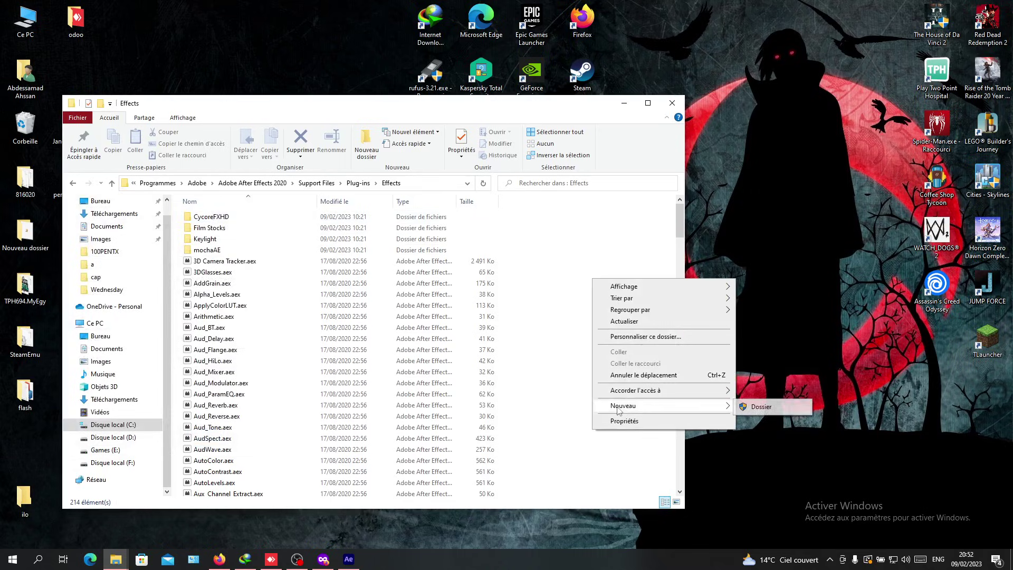
{"action": "left_click", "coordinate": [763, 409]}
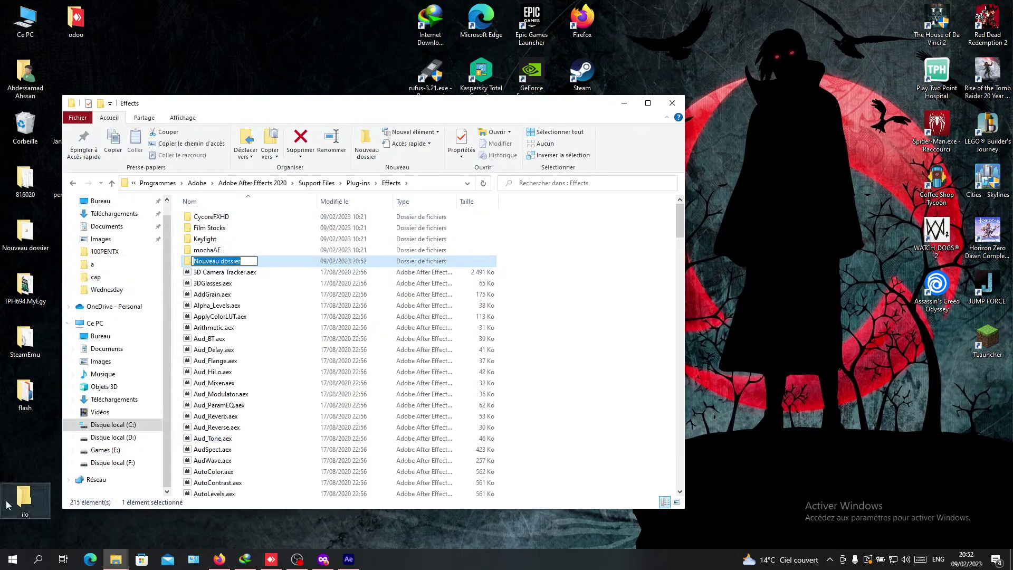
{"action": "left_click_drag", "start_coordinate": [276, 110], "coordinate": [313, 56]}
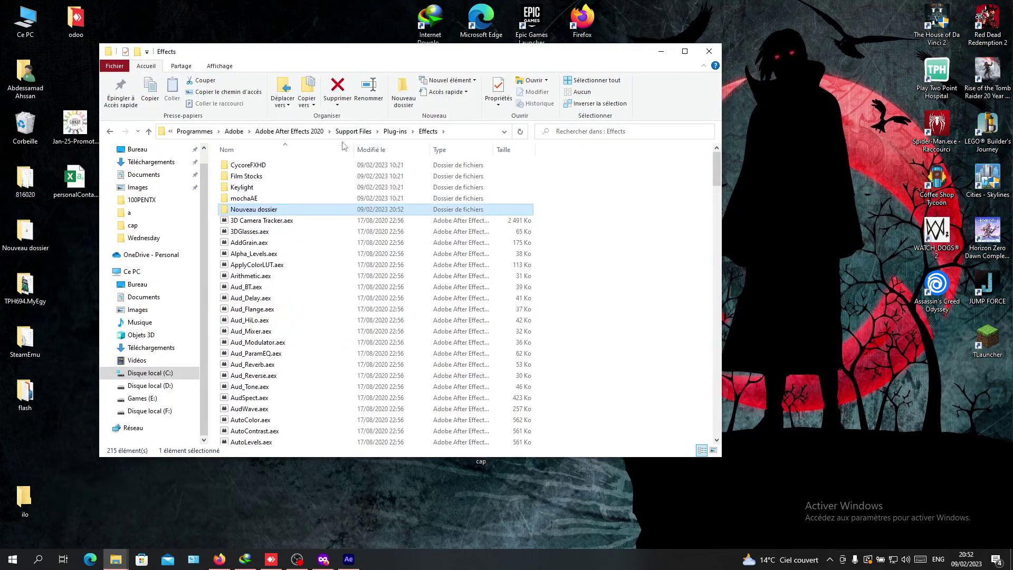
{"action": "left_click", "coordinate": [257, 210]}
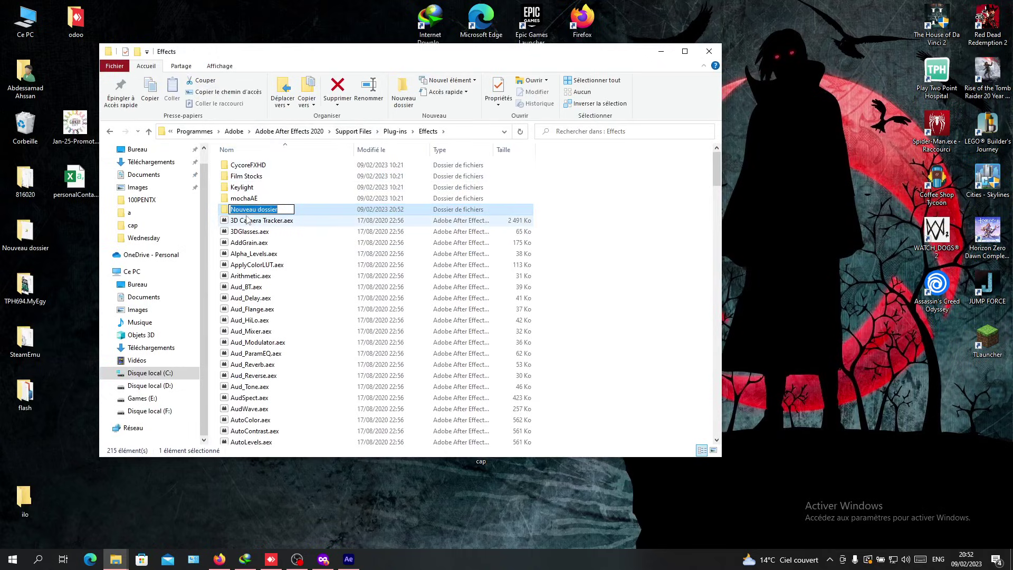
{"action": "left_click", "coordinate": [565, 215]}
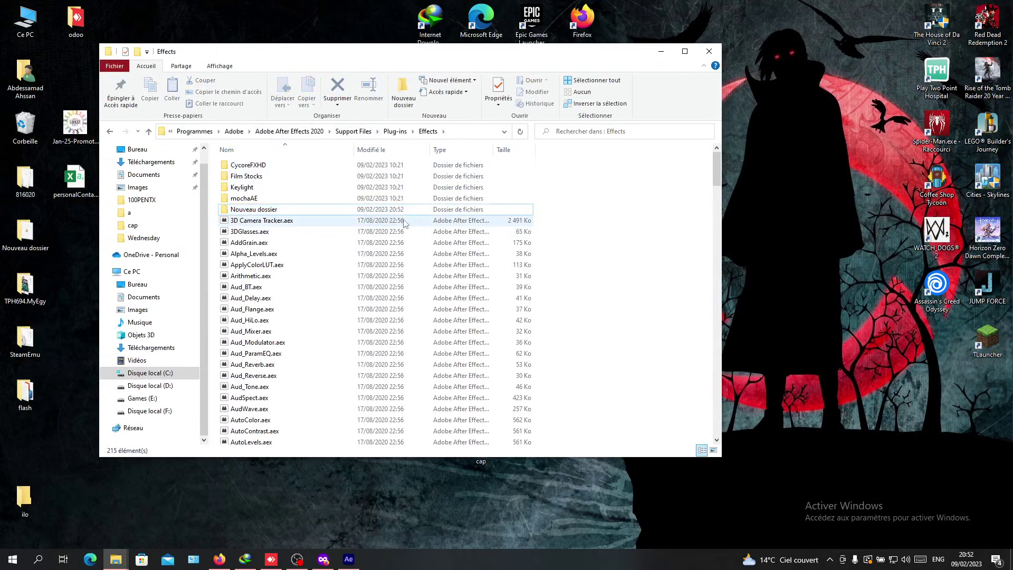
{"action": "left_click", "coordinate": [356, 210]}
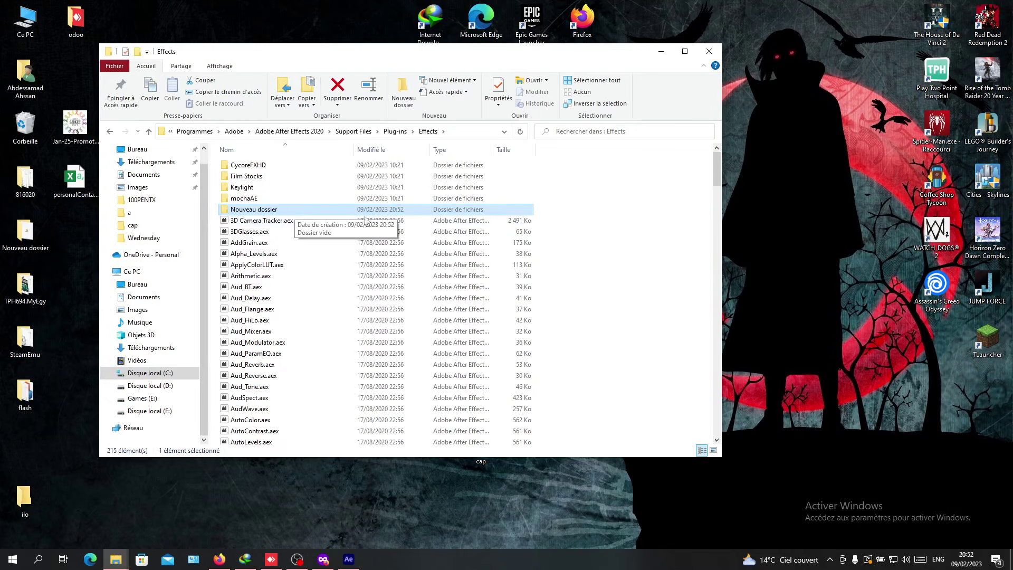
{"action": "key", "text": "Delete"}
Step: Confirm deleting Nouveau dossier with administrator permission and close the Effects window
{"action": "left_click", "coordinate": [477, 208]}
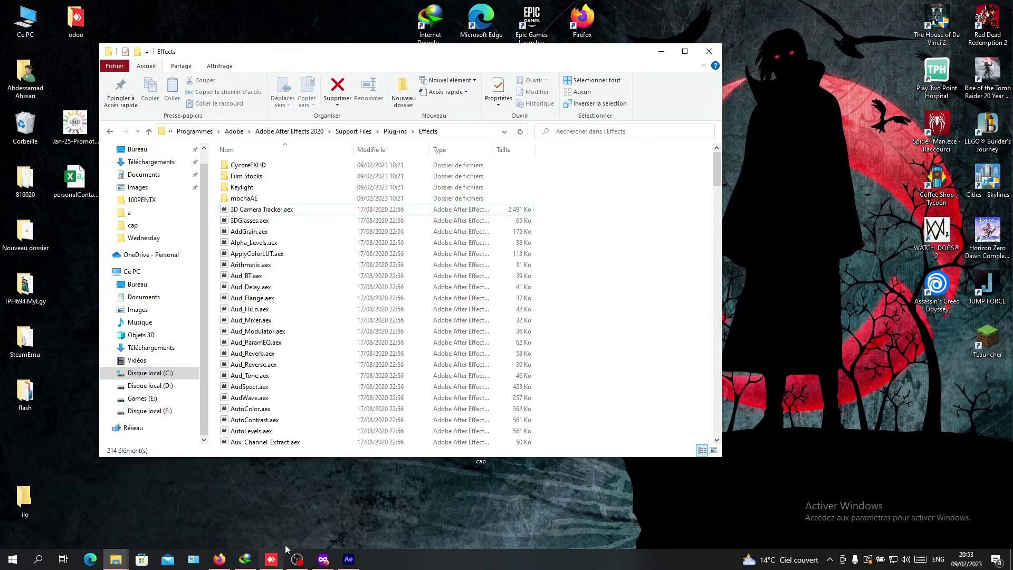
{"action": "mouse_move", "coordinate": [352, 563]}
{"action": "left_click", "coordinate": [708, 51]}
Step: Bring After Effects forward, expand Effects & Presets, and dismiss the import window
{"action": "left_click", "coordinate": [348, 558]}
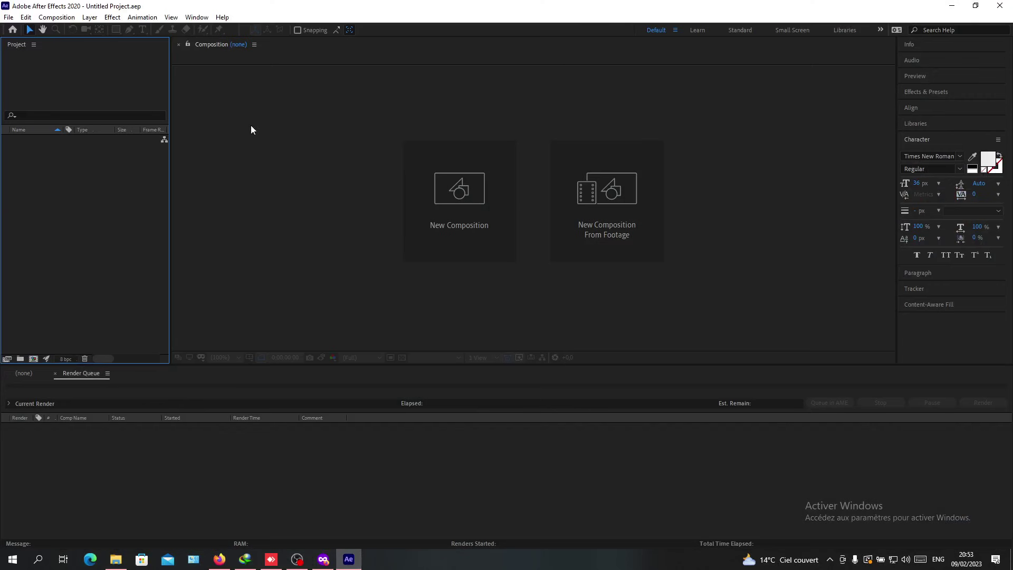
{"action": "left_click", "coordinate": [244, 125]}
{"action": "left_click", "coordinate": [102, 232]}
{"action": "left_click", "coordinate": [921, 92]}
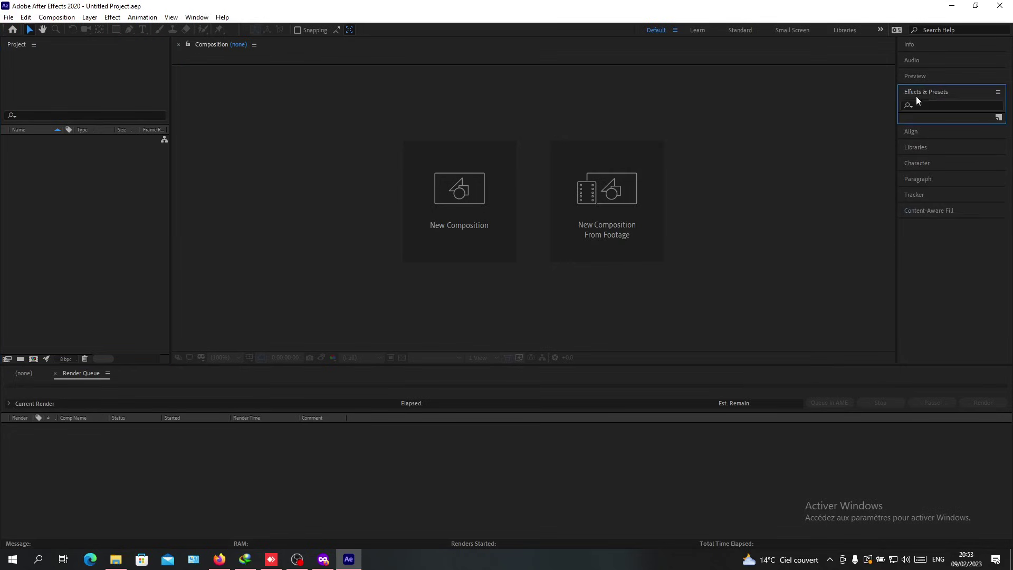
{"action": "left_click", "coordinate": [759, 112]}
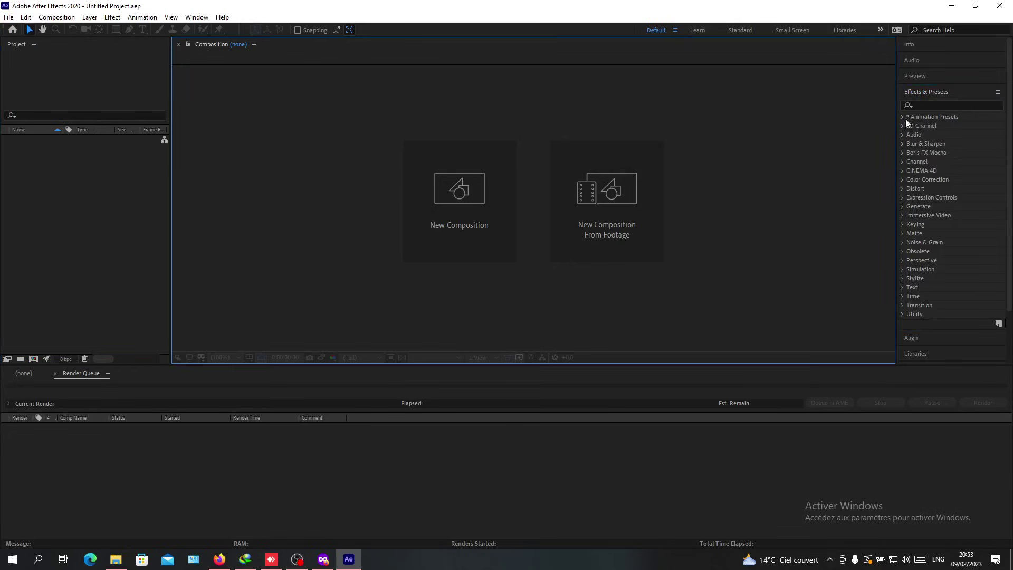
{"action": "double_click", "coordinate": [147, 197]}
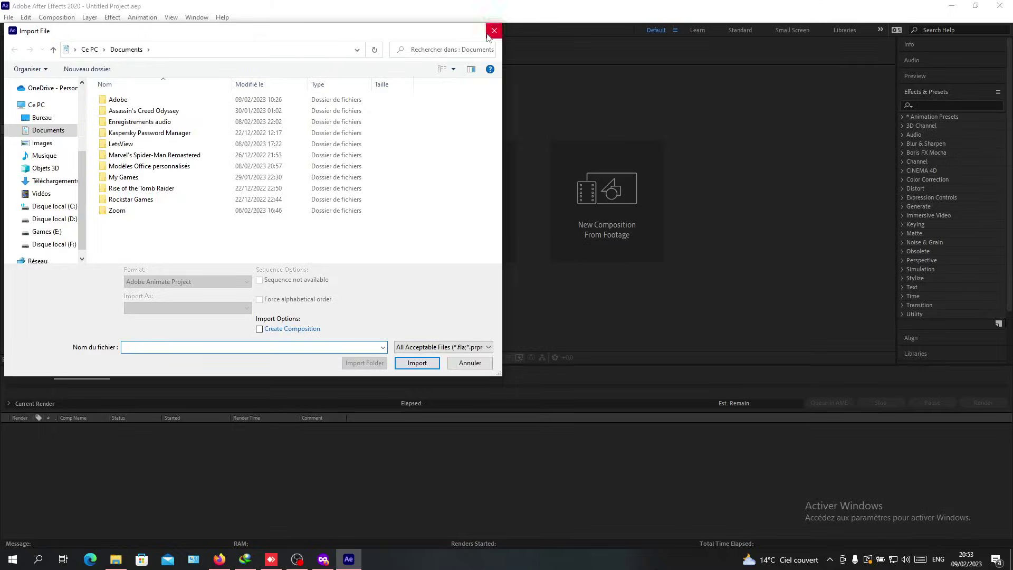
{"action": "left_click", "coordinate": [488, 34]}
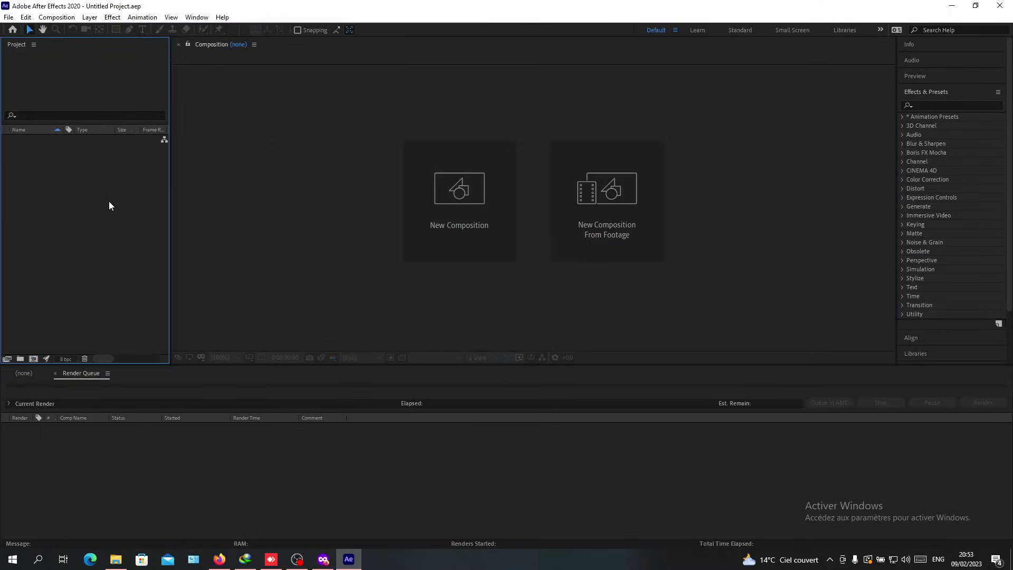